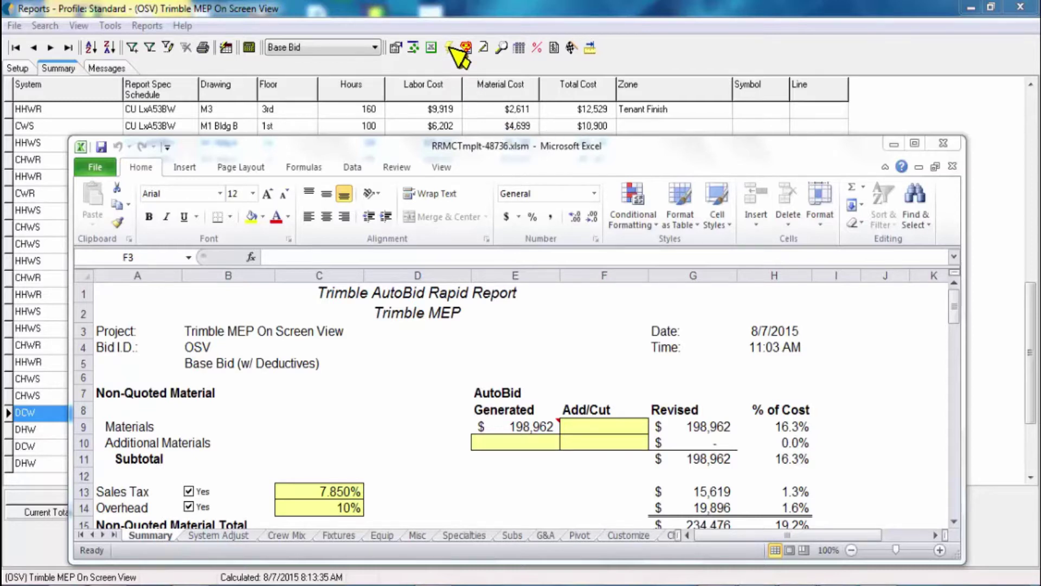
Step: Bring the AutoBid Rapid Report Excel window to the front and maximize it to full screen
click(564, 327)
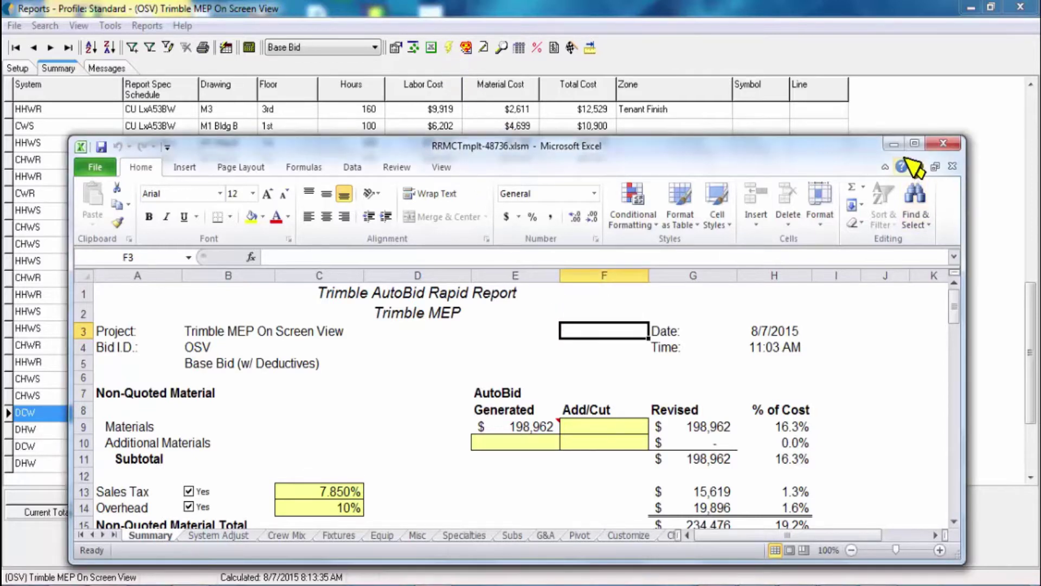
click(915, 143)
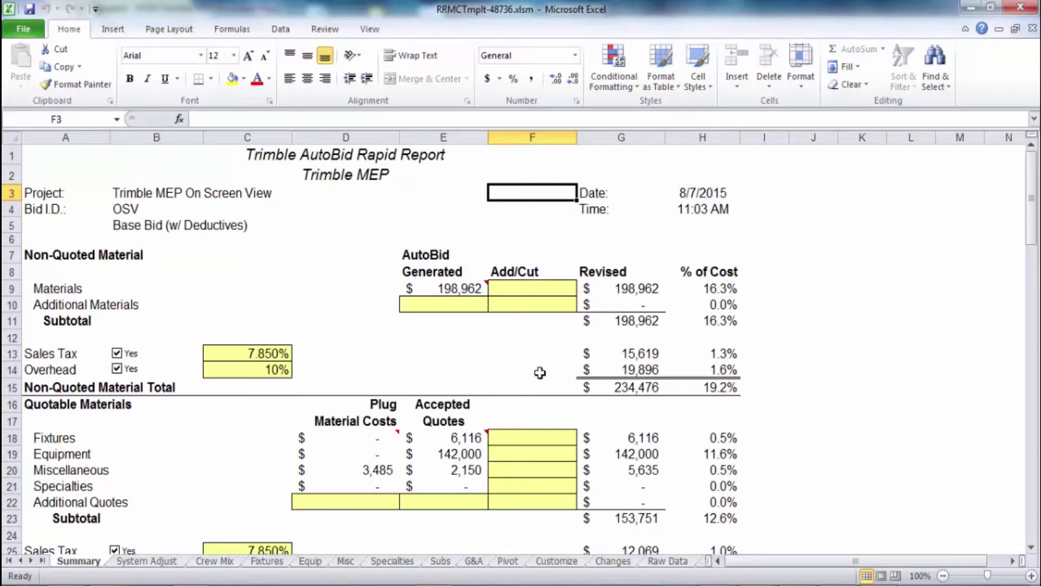
Step: Scroll the Summary sheet down to the Labor section showing the $514,658 Labor Items Total
scroll(540, 374, down, 1)
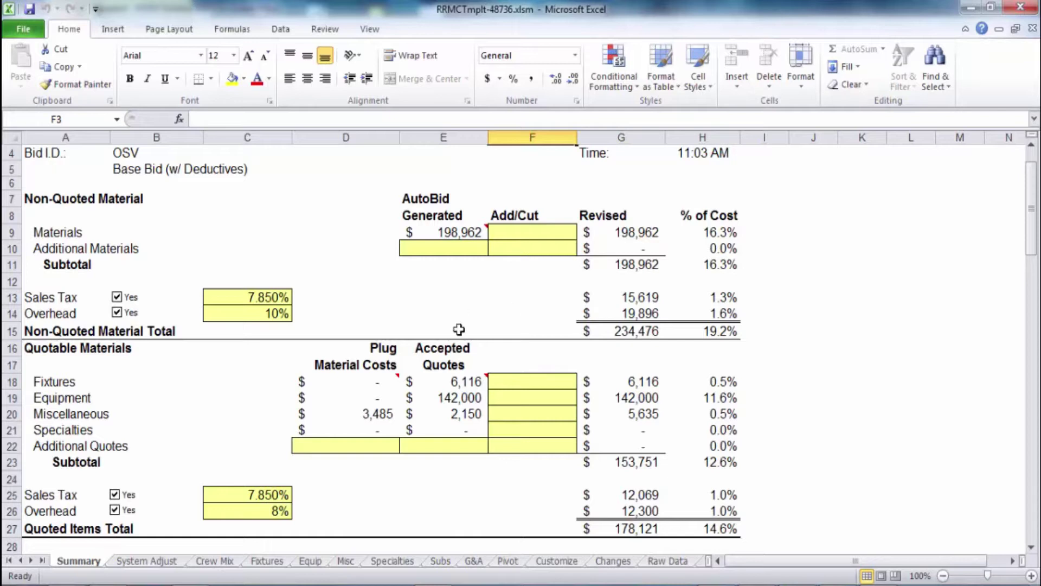
scroll(223, 399, down, 1)
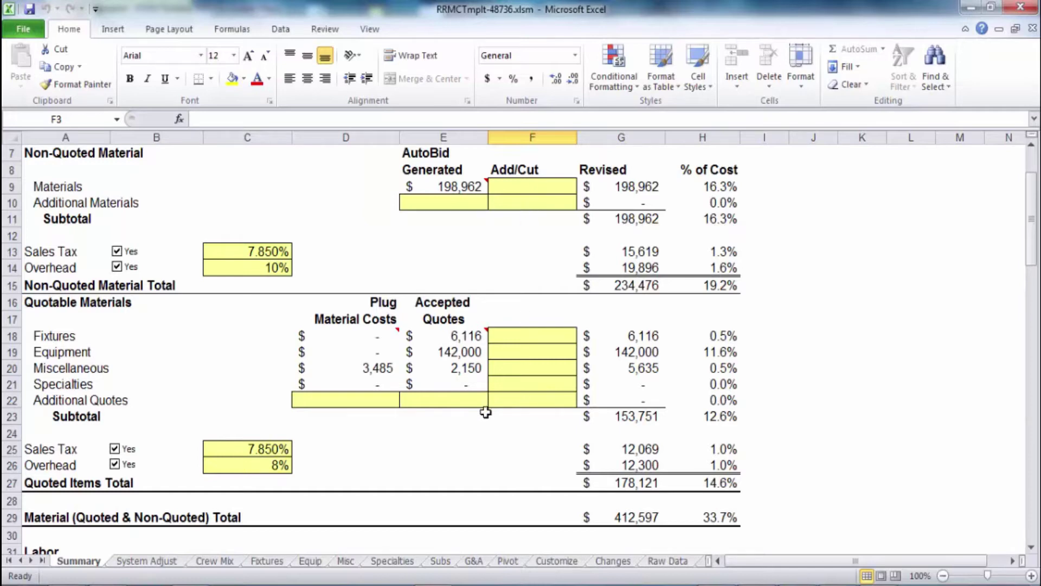
scroll(485, 410, down, 2)
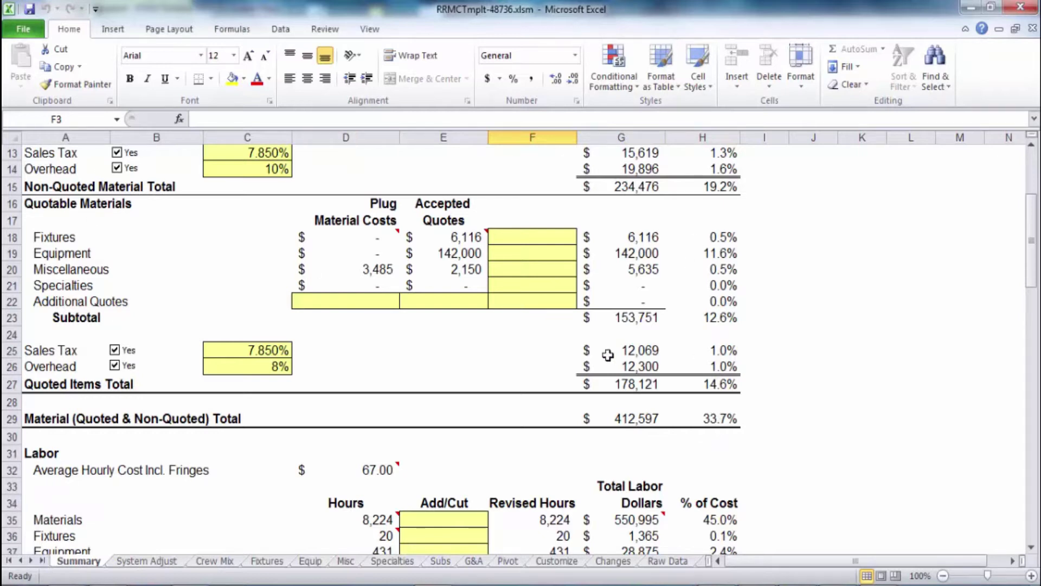
scroll(737, 305, up, 1)
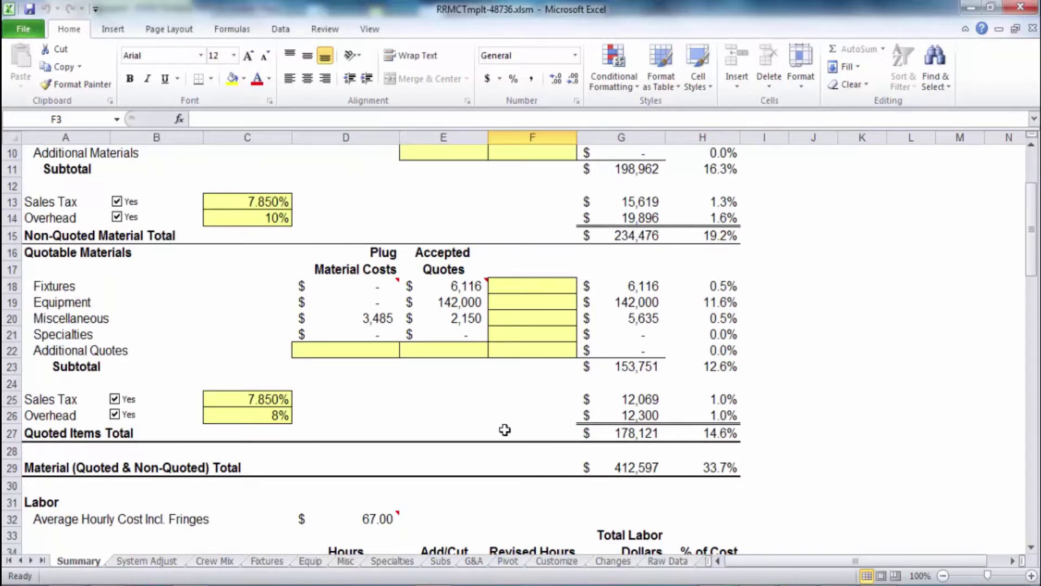
scroll(501, 428, down, 3)
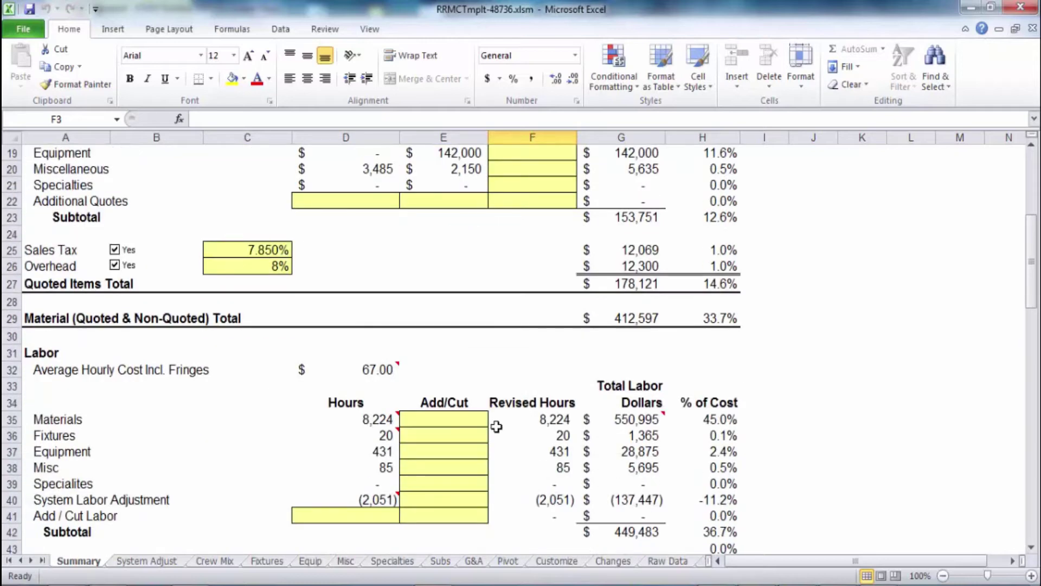
scroll(496, 427, down, 3)
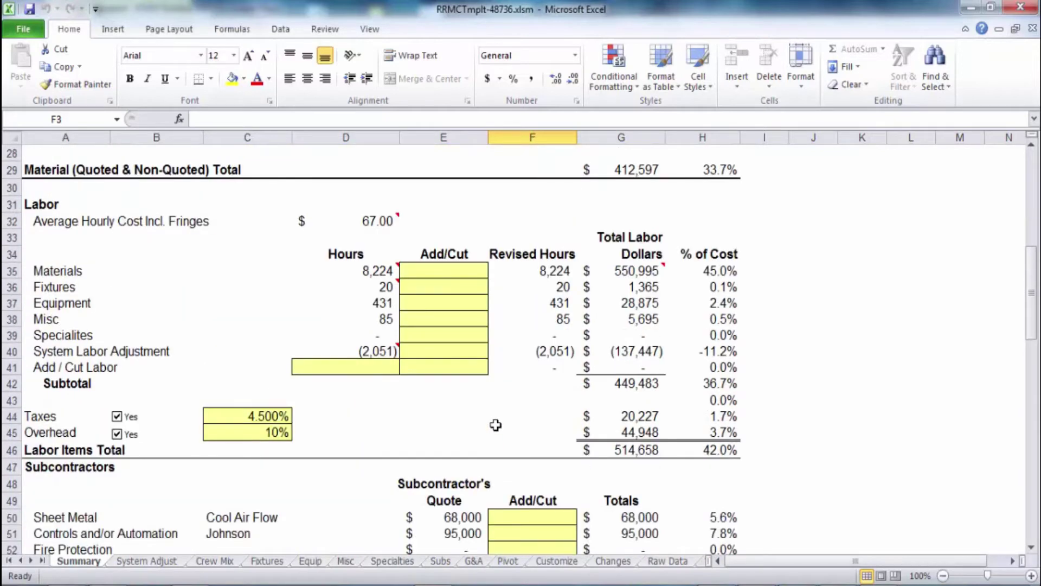
Step: Scroll further to the $68,000 Sheet Metal and $95,000 Controls subcontractor quotes
scroll(496, 424, down, 1)
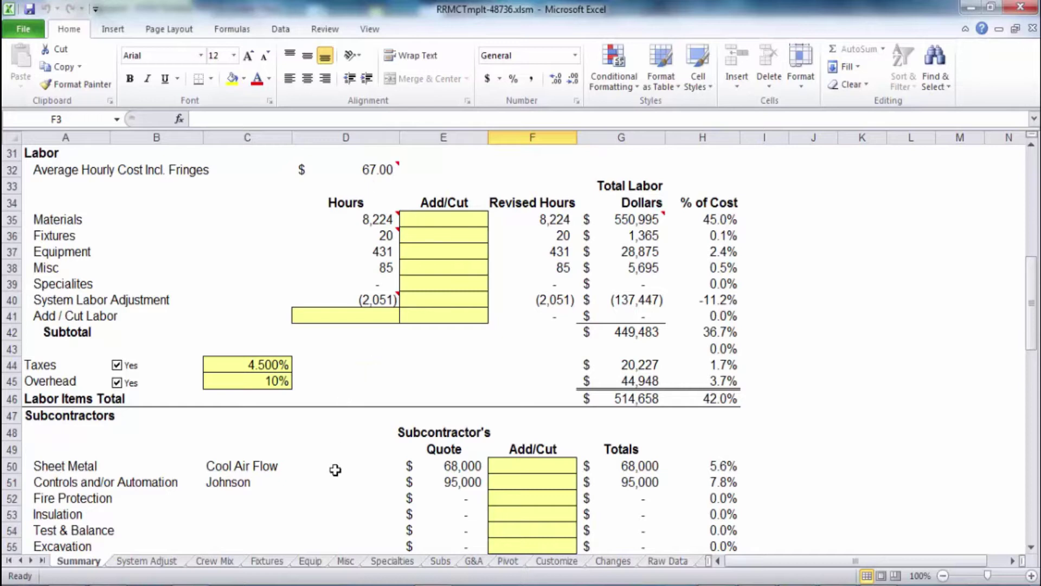
Step: Check the Crew Mix sheet, then return to Summary's $172,780 Subcontractors Total
click(223, 558)
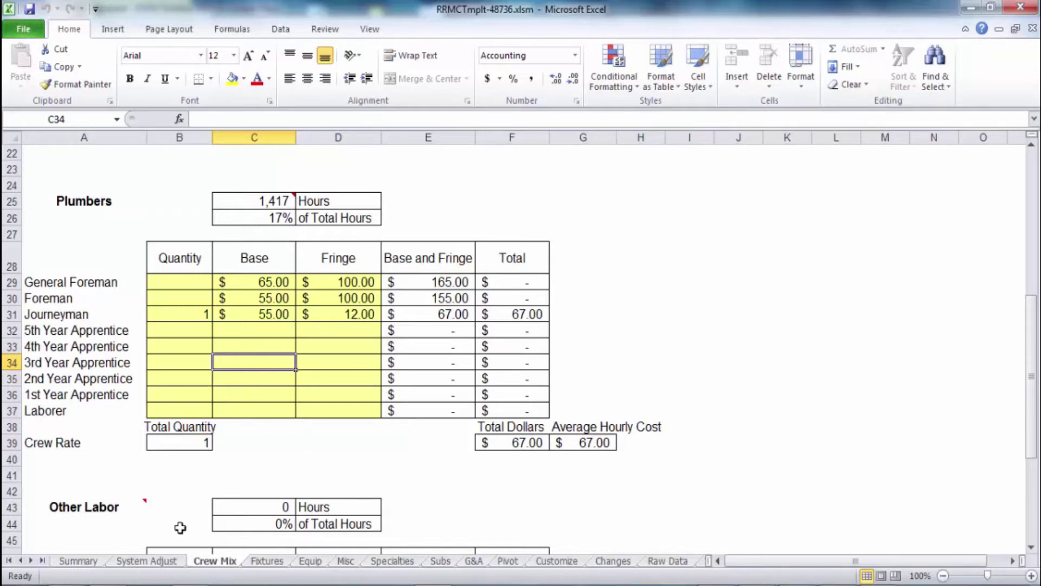
click(78, 560)
scroll(532, 298, down, 1)
scroll(532, 298, down, 2)
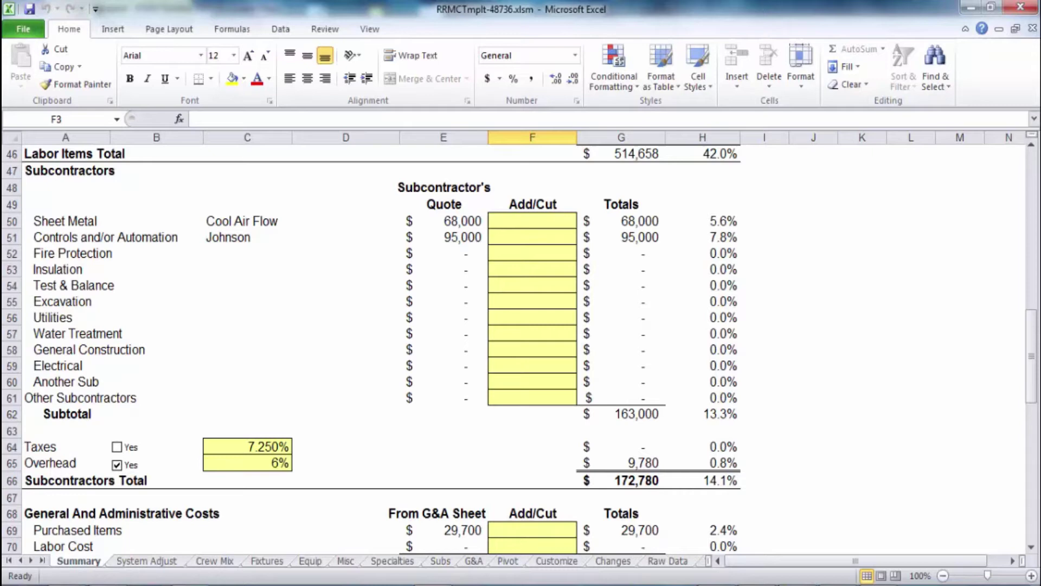
Step: On the Subs sheet, mark Cool Air Flow as the sheet metal quote, then return to Summary
click(440, 561)
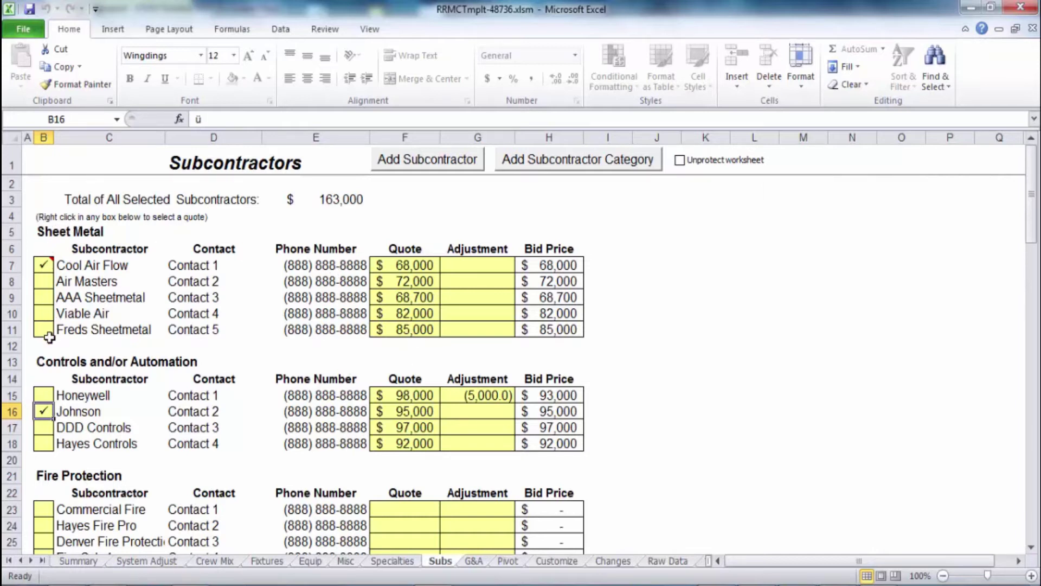
right_click(43, 263)
scroll(55, 347, down, 1)
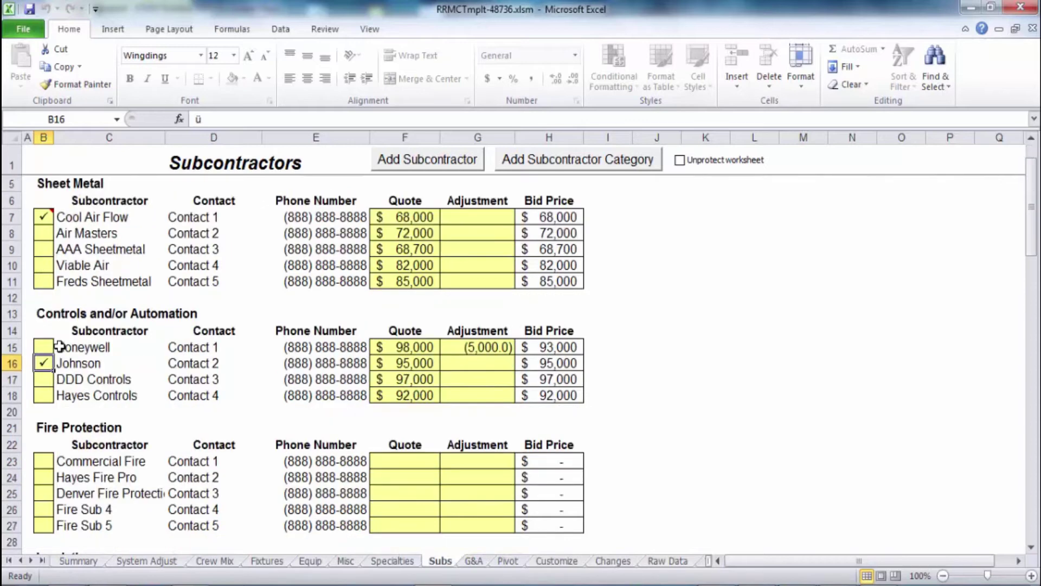
click(82, 559)
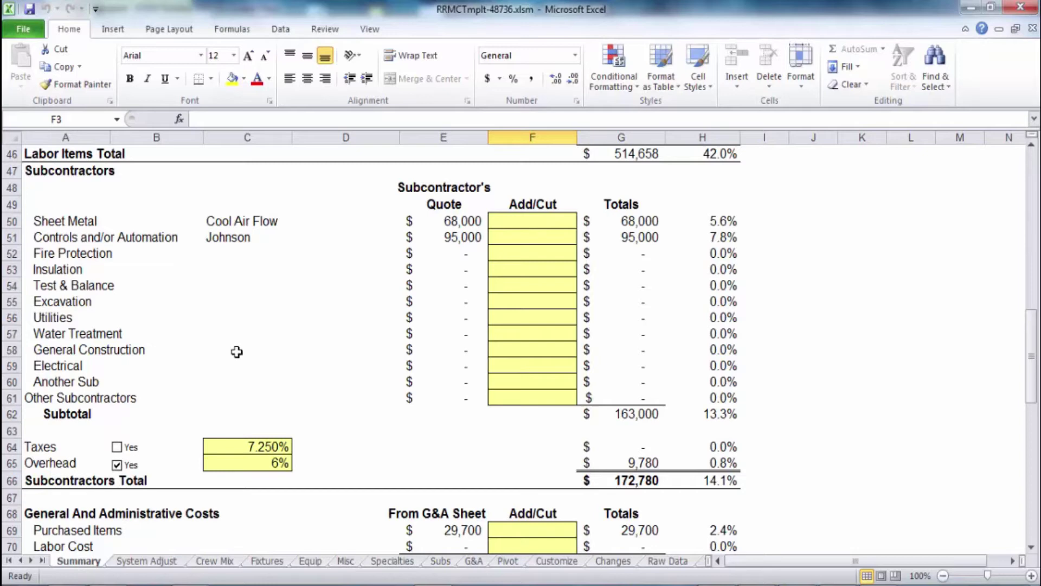
Step: Open the G&A sheet and scroll through its items from Access Panels to Tools & Equipment
scroll(238, 352, down, 2)
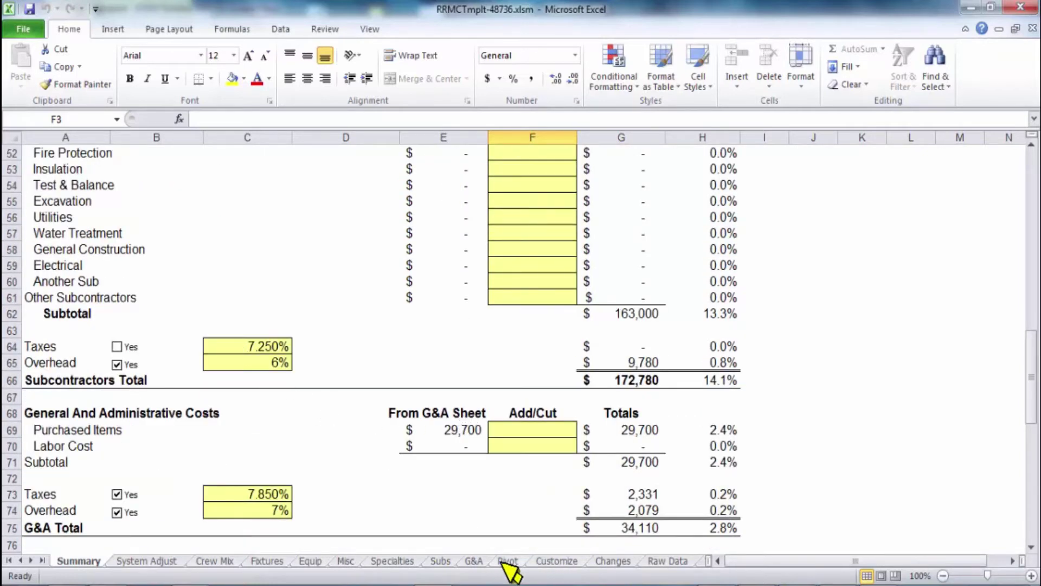
click(474, 561)
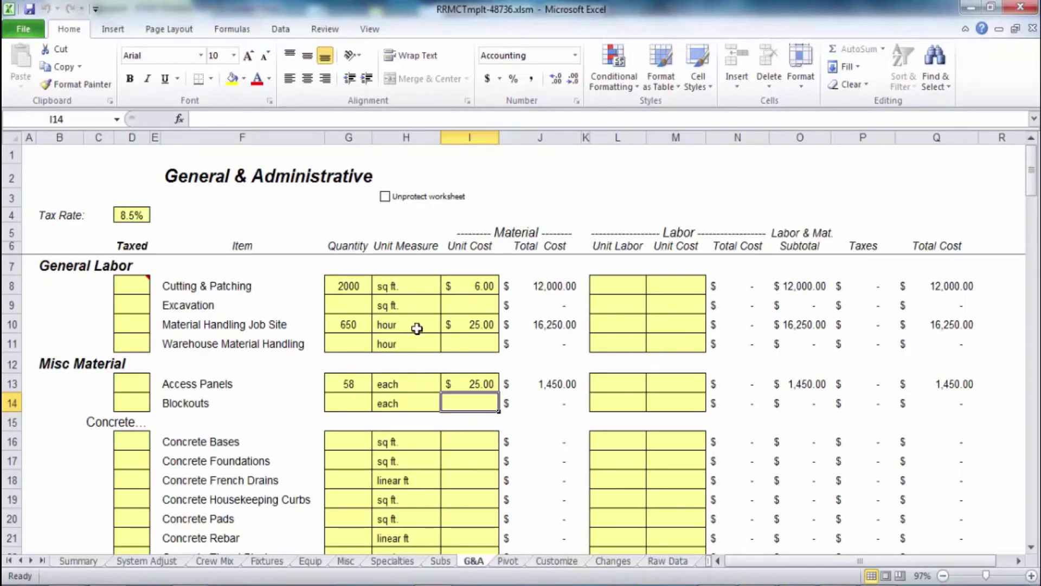
scroll(417, 328, down, 1)
scroll(417, 328, down, 1)
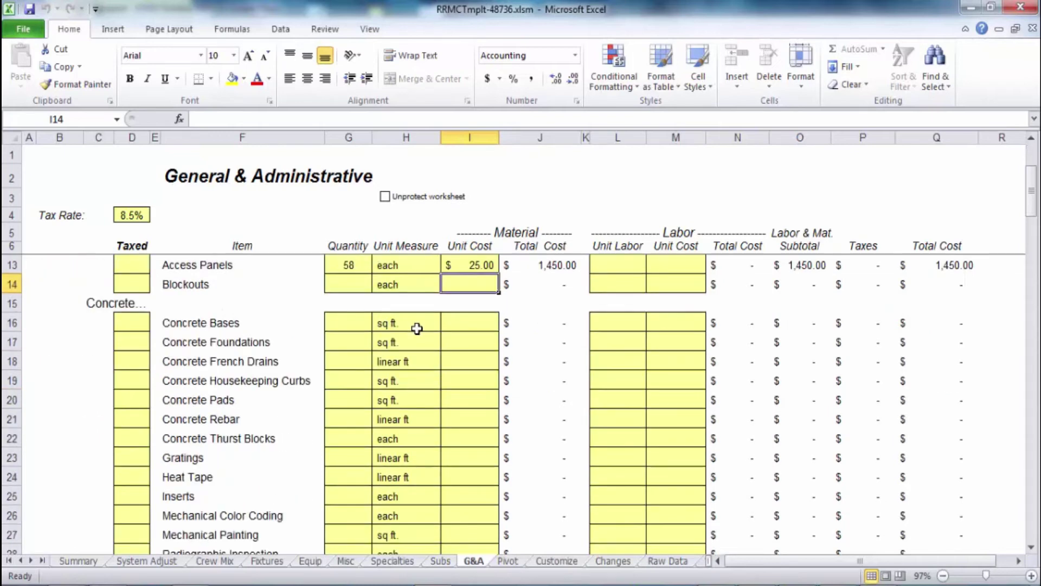
scroll(417, 328, down, 5)
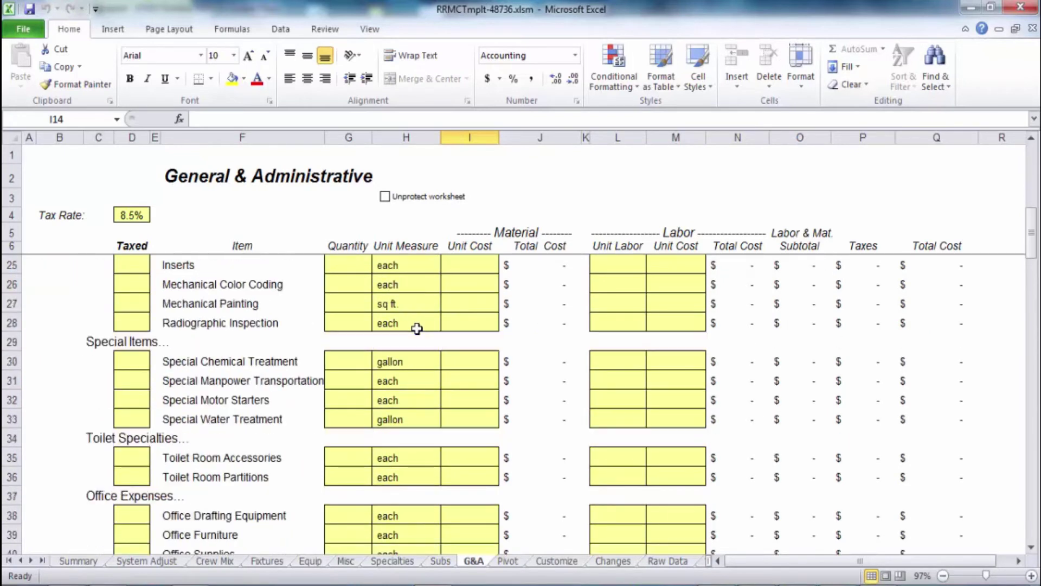
scroll(416, 328, down, 4)
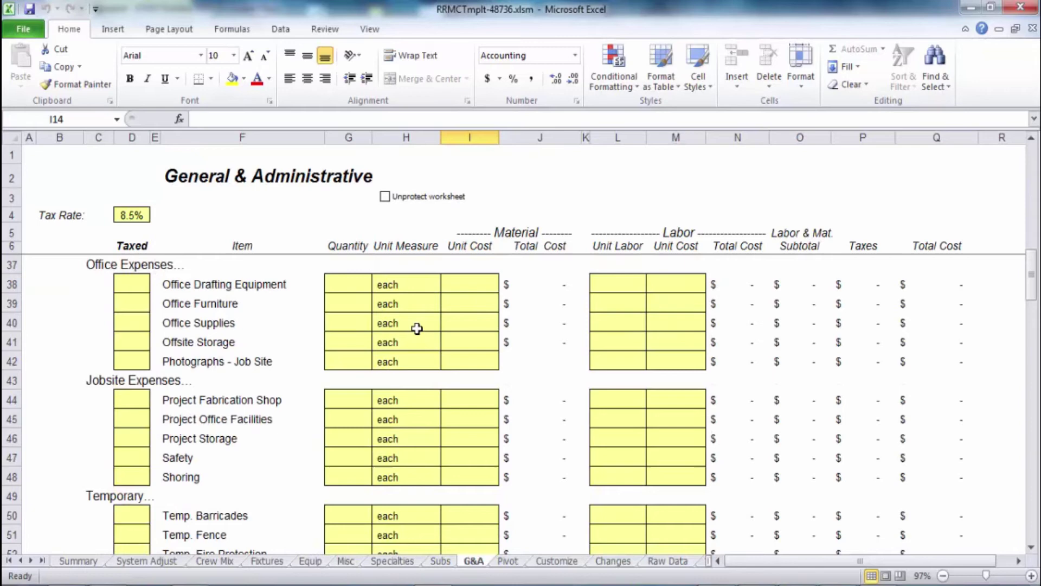
scroll(416, 329, down, 6)
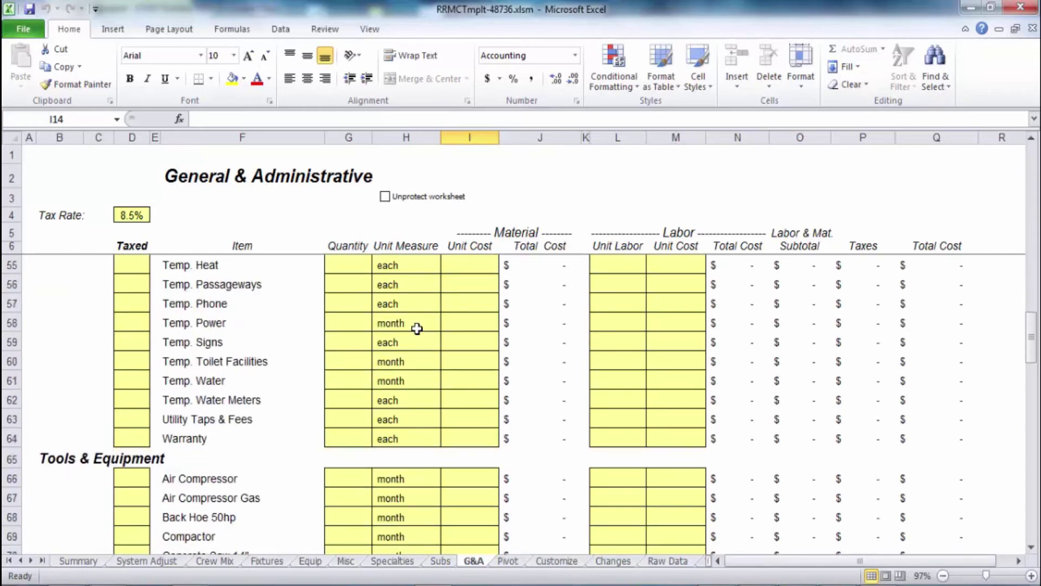
scroll(417, 328, up, 8)
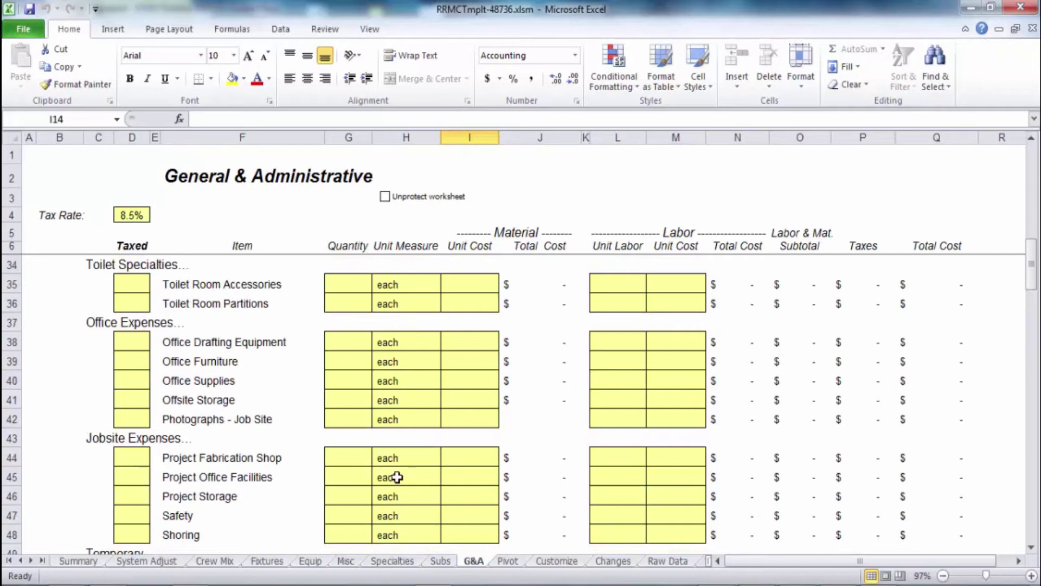
Step: Review the System Adjust sheet's hour adjustments, ending at All Systems' 8,224 hours reduced to 6,172
click(87, 562)
click(146, 562)
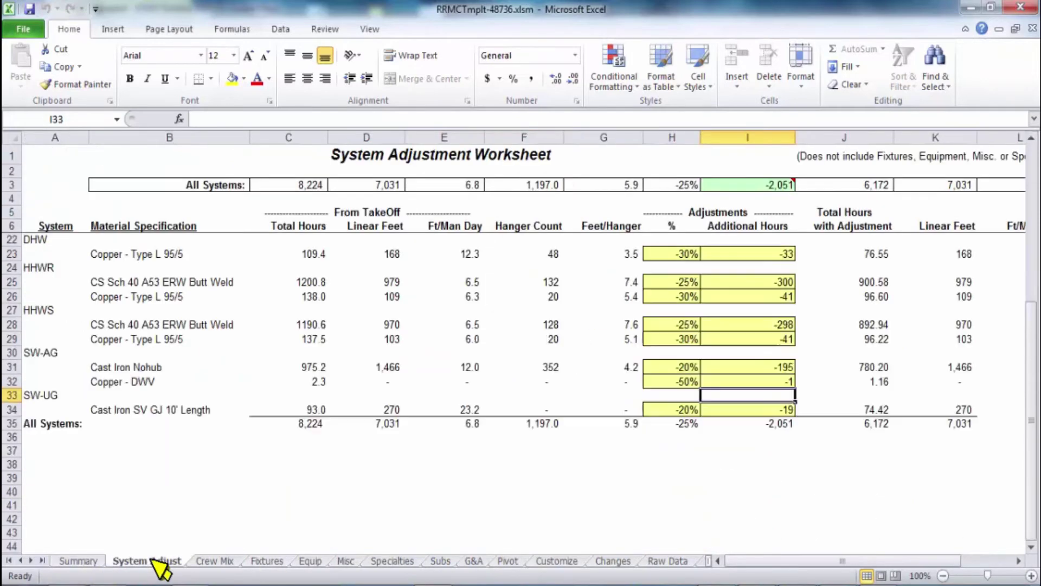
drag(1032, 467, 1031, 255)
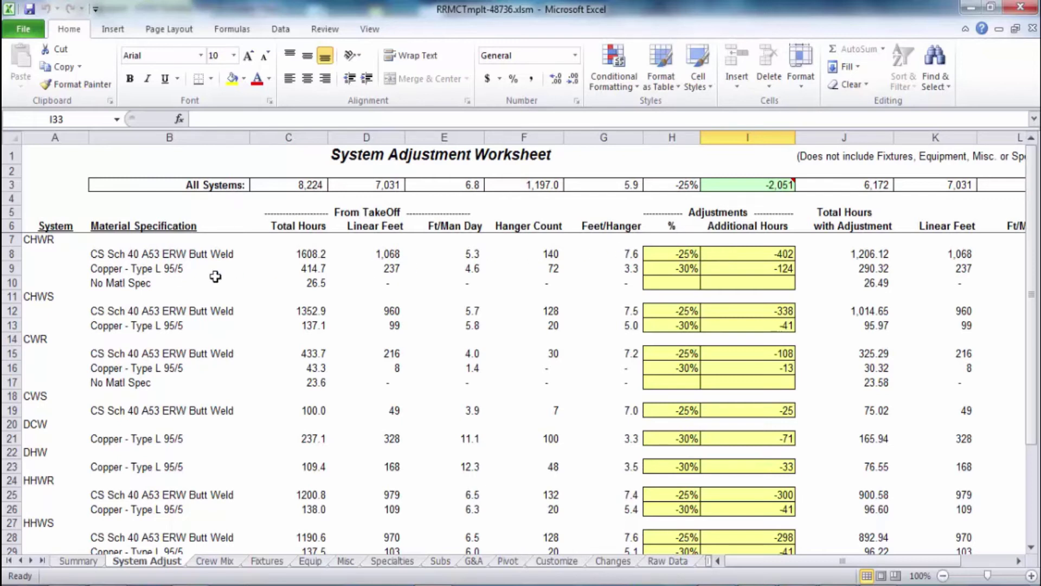
scroll(217, 346, down, 3)
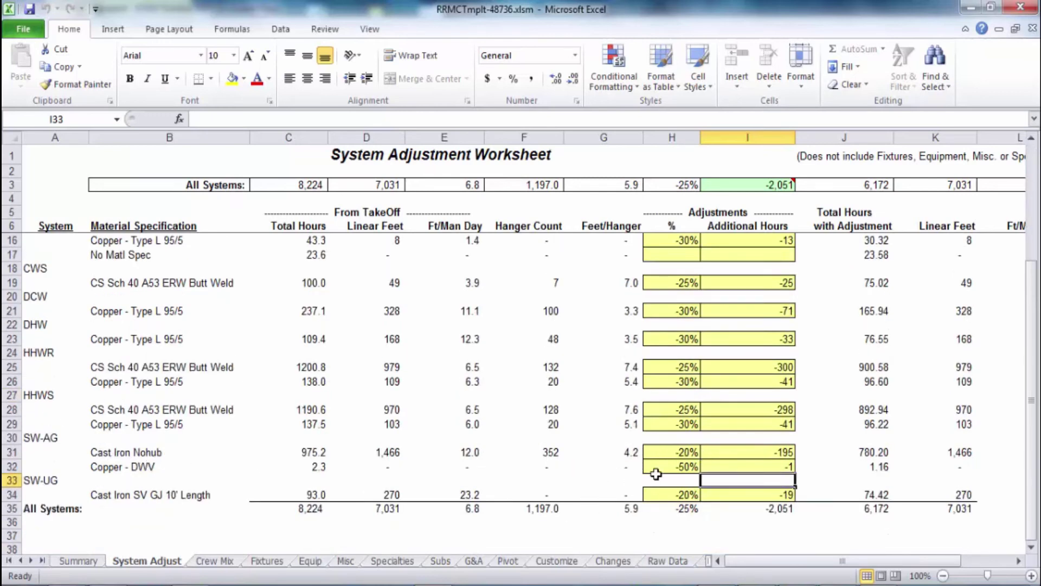
scroll(477, 435, up, 1)
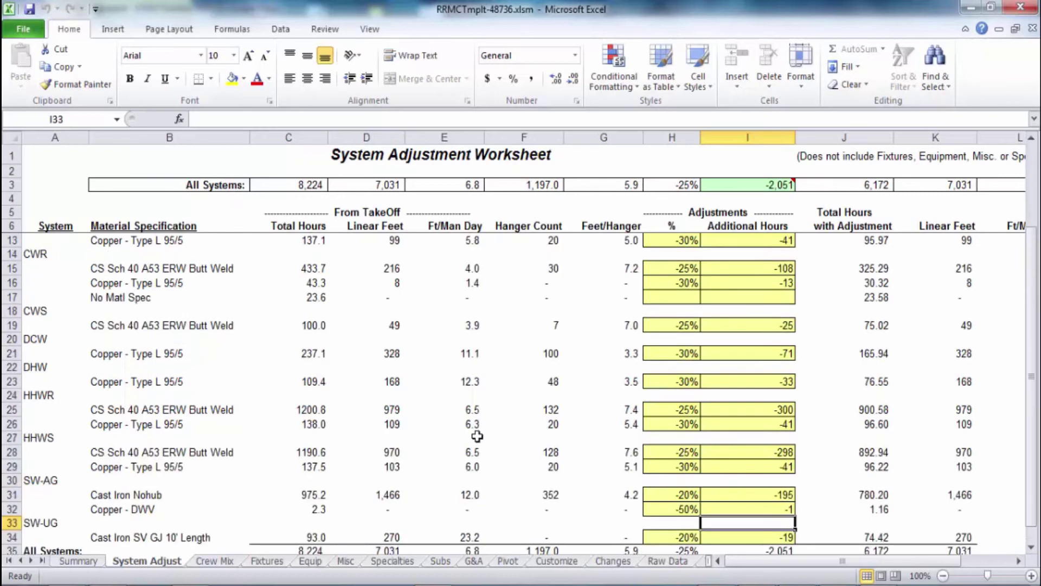
scroll(476, 436, up, 2)
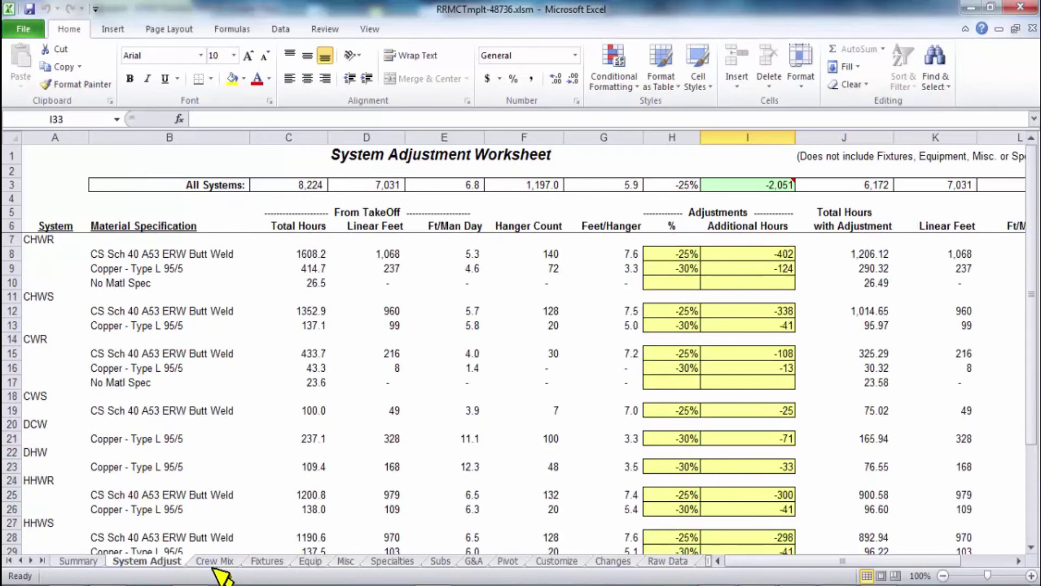
Step: Scroll the Summary sheet down to the $1,224,118 Total Bid Amount and $13,407 performance bond
click(92, 564)
scroll(367, 435, up, 7)
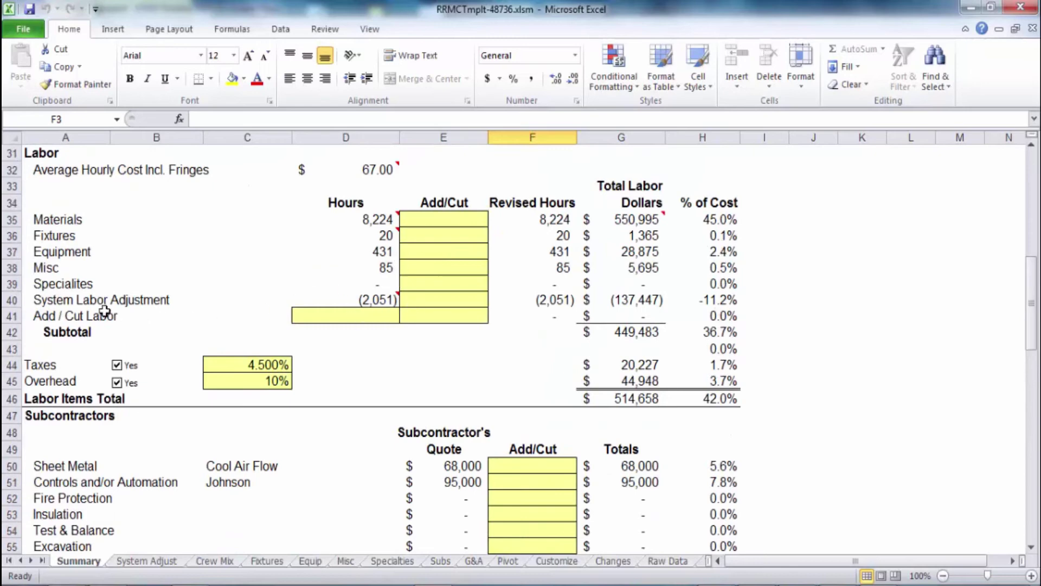
scroll(482, 365, up, 2)
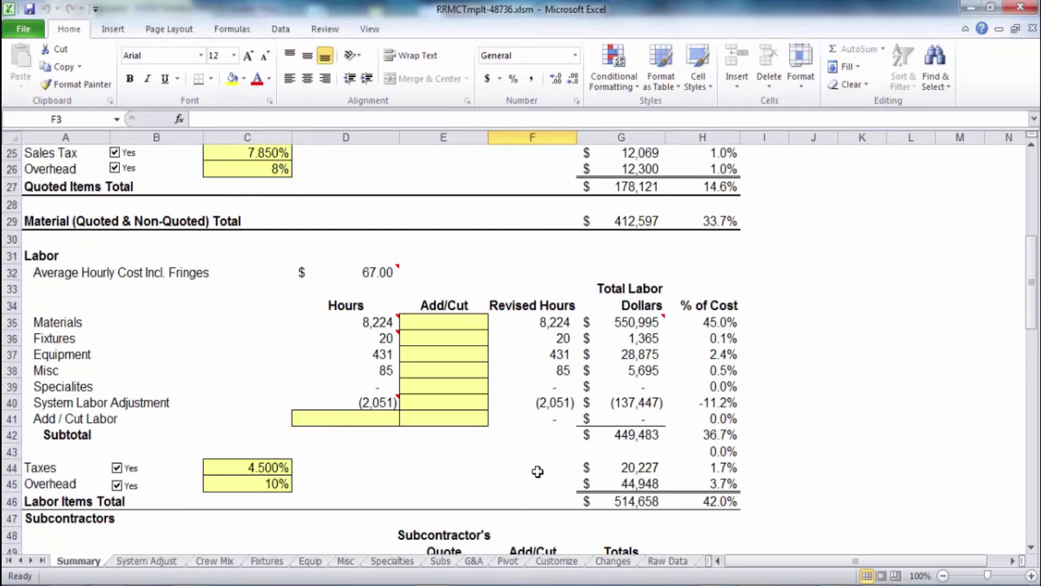
scroll(538, 472, down, 10)
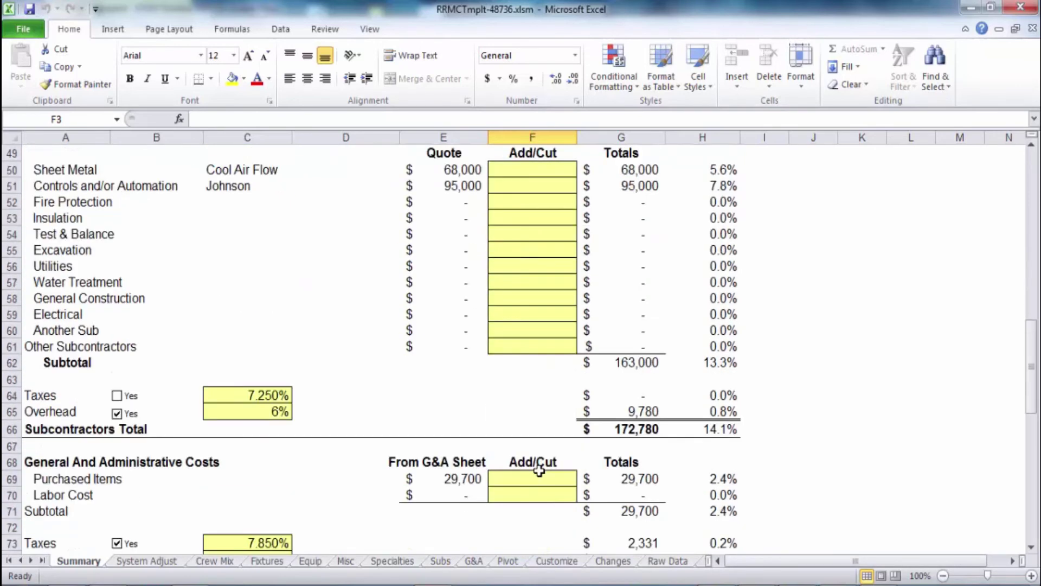
scroll(539, 470, down, 5)
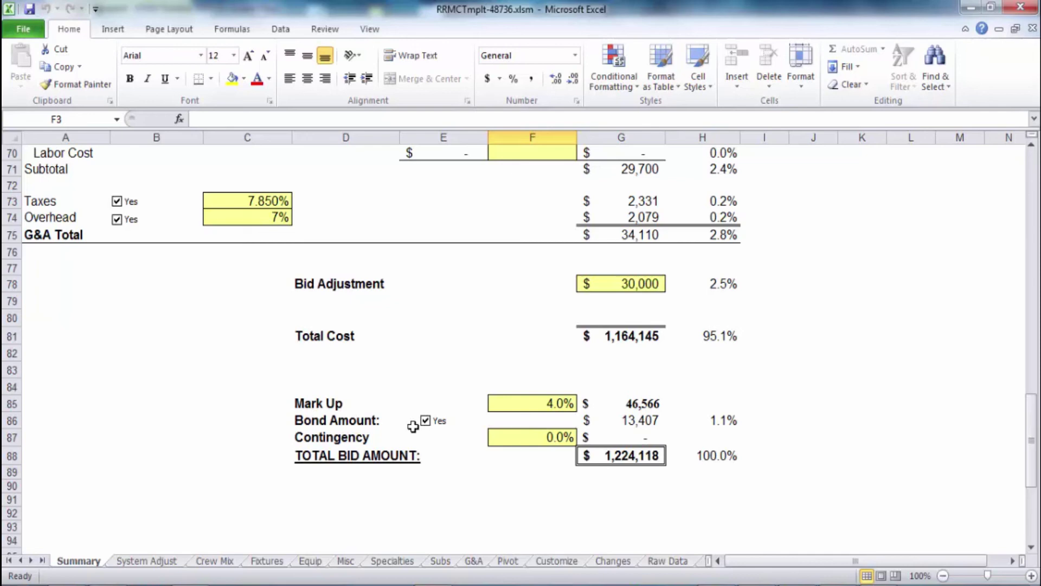
scroll(595, 449, down, 4)
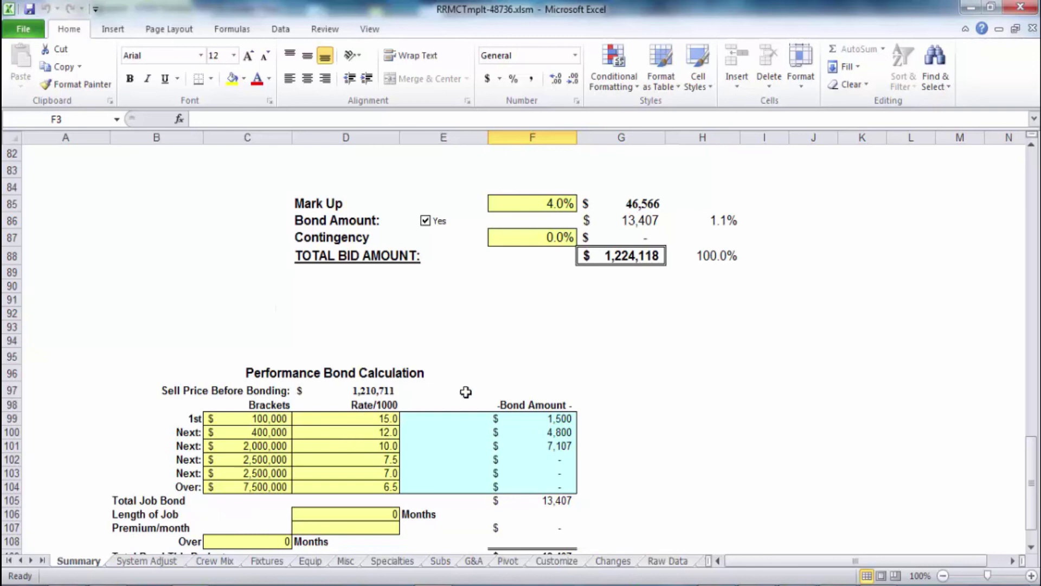
scroll(455, 335, up, 1)
scroll(455, 335, up, 2)
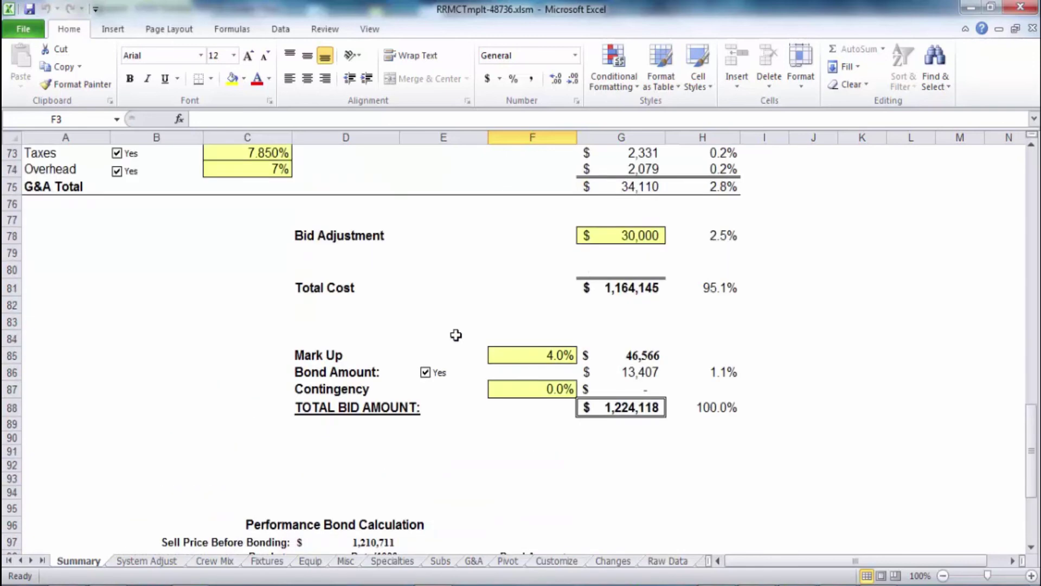